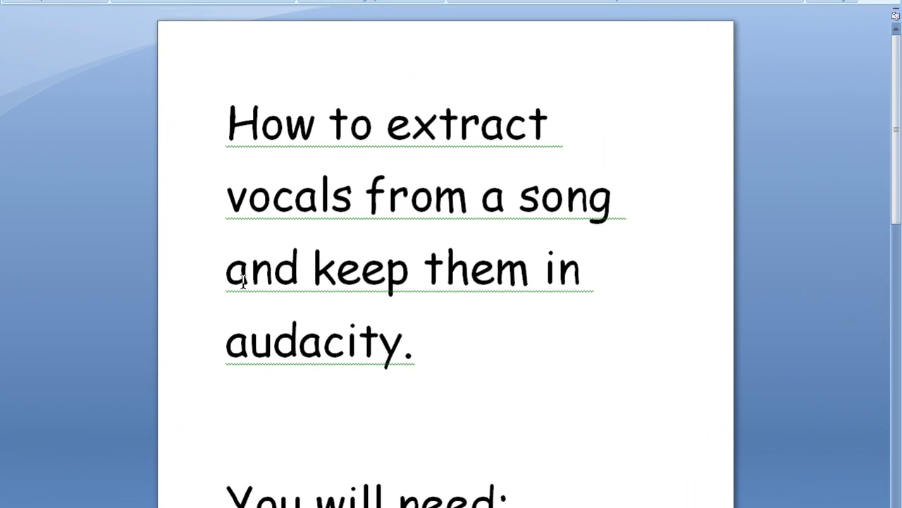
Scroll down and place the text caret right after the dash before 'Audacity'.
scroll(301, 337, "down", 1)
scroll(300, 339, "down", 1)
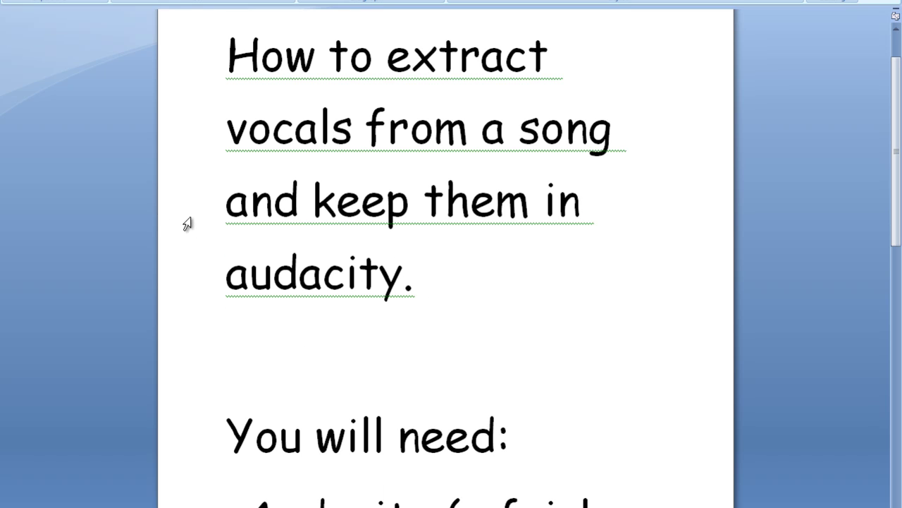
scroll(669, 243, "down", 2)
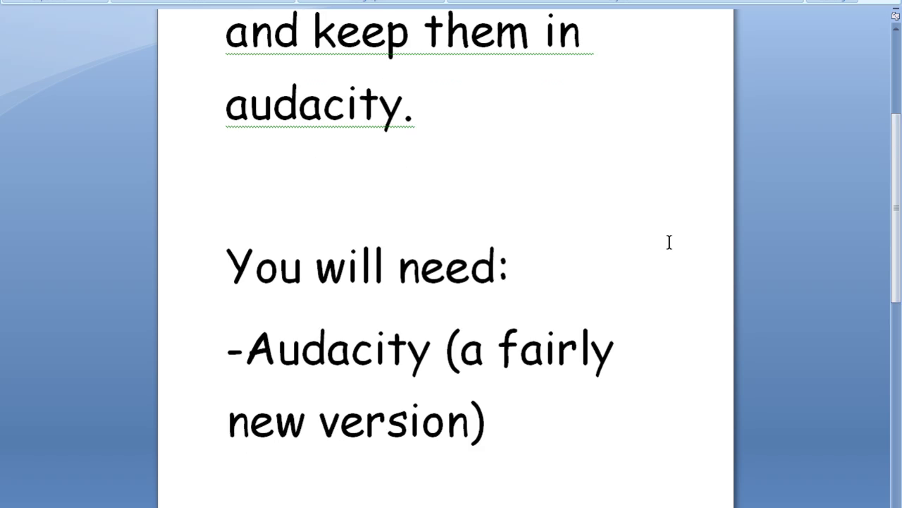
scroll(669, 243, "down", 3)
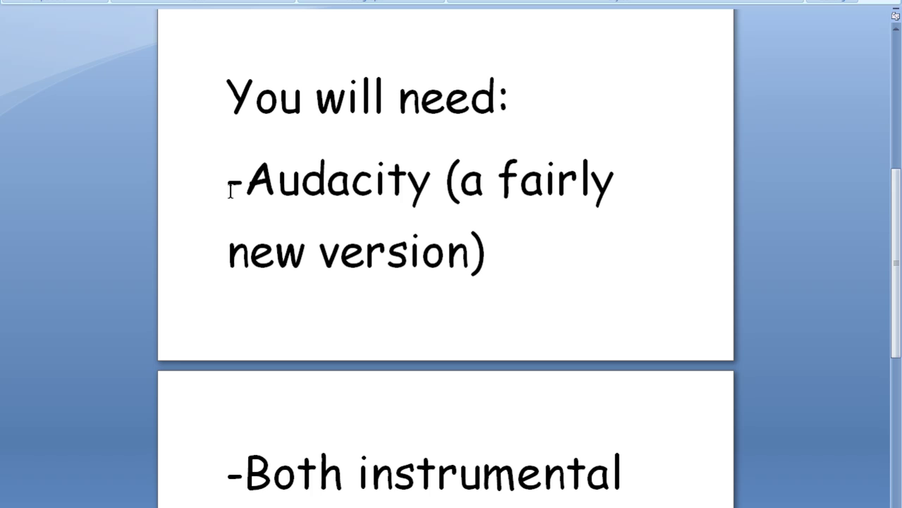
mouse_move(225, 185)
left_mouse_down()
mouse_move(279, 184)
mouse_move(238, 185)
left_mouse_up()
left_click(377, 182)
left_click(245, 185)
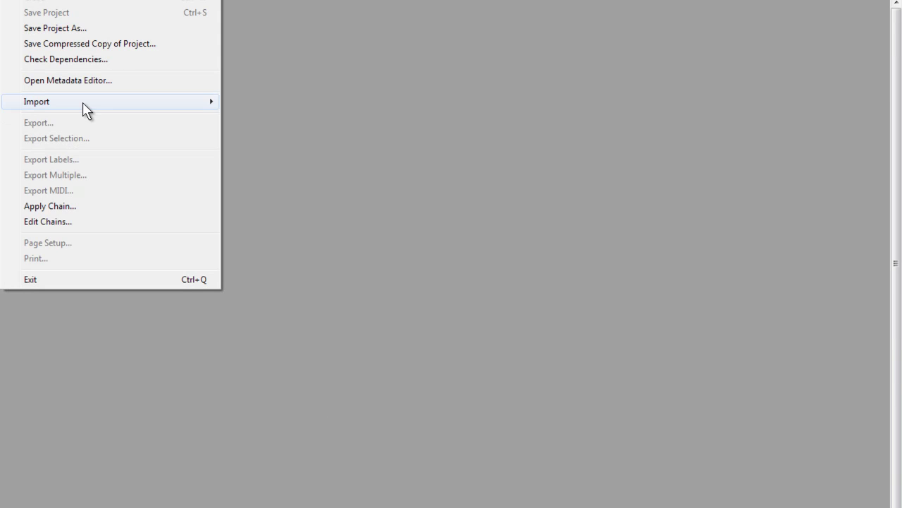
Import both song files, the original and the instrumental, via File > Import > Audio.
mouse_move(84, 101)
left_click(267, 103)
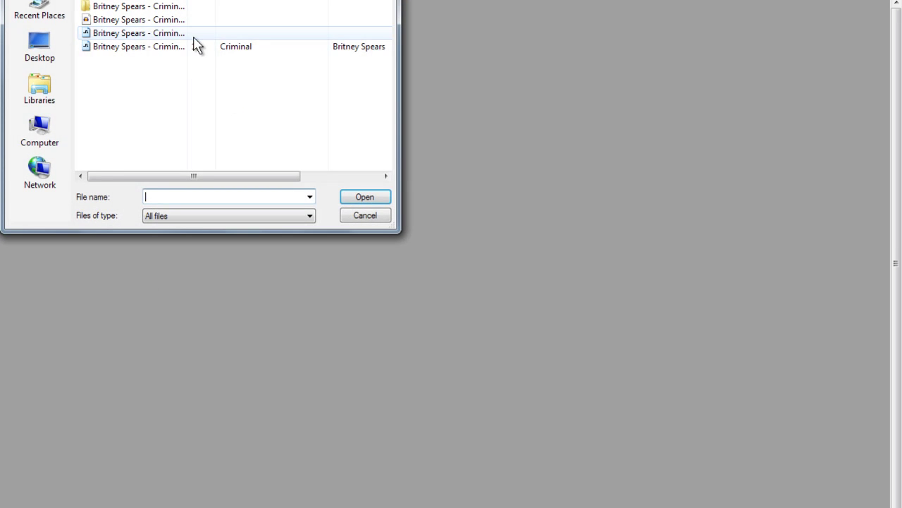
left_click(194, 35)
left_click(196, 47, "ctrl")
left_click(363, 198)
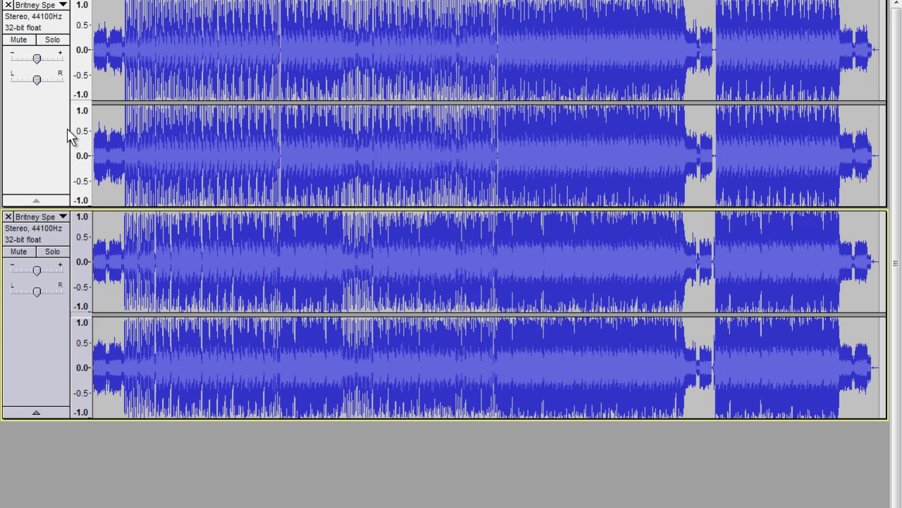
Zoom in and delete the leading silence from the top track in two passes.
left_click(94, 137)
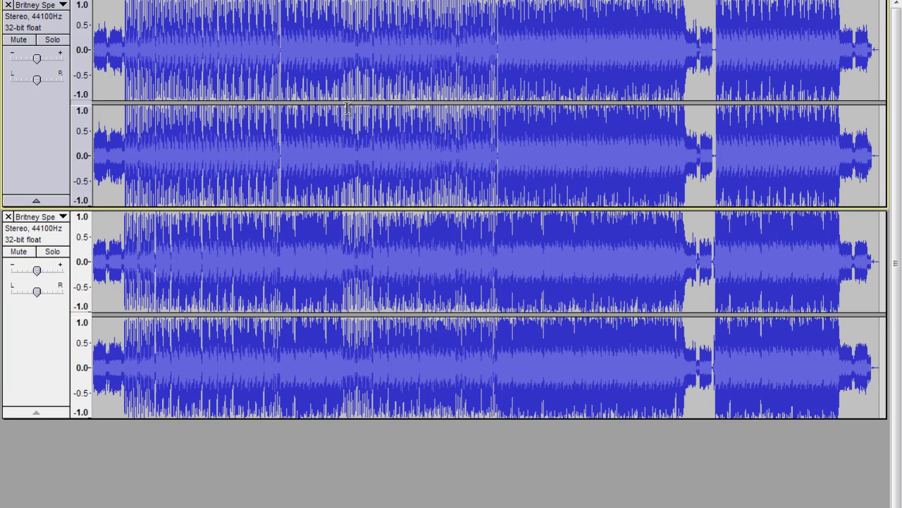
key("ctrl+1")
key("ctrl+1")
key("ctrl+1")
key("ctrl+1")
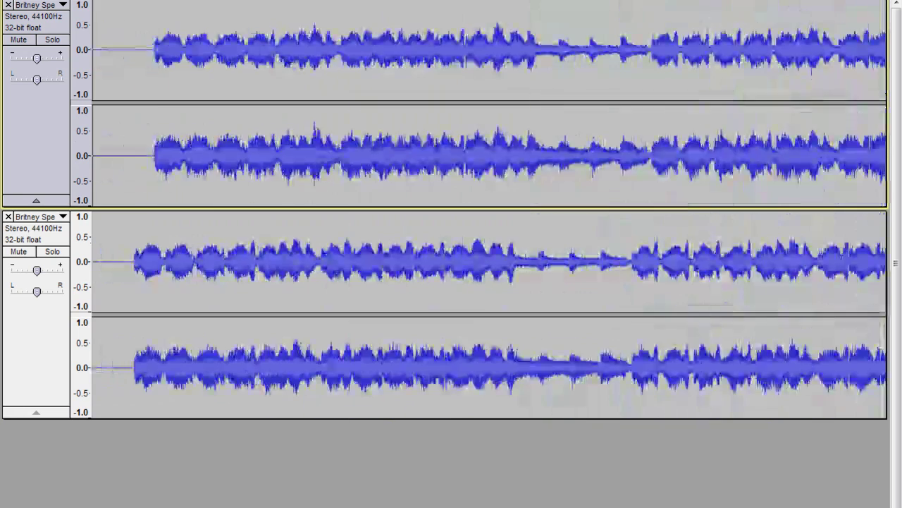
key("ctrl+1")
left_click_drag(212, 150, 179, 154)
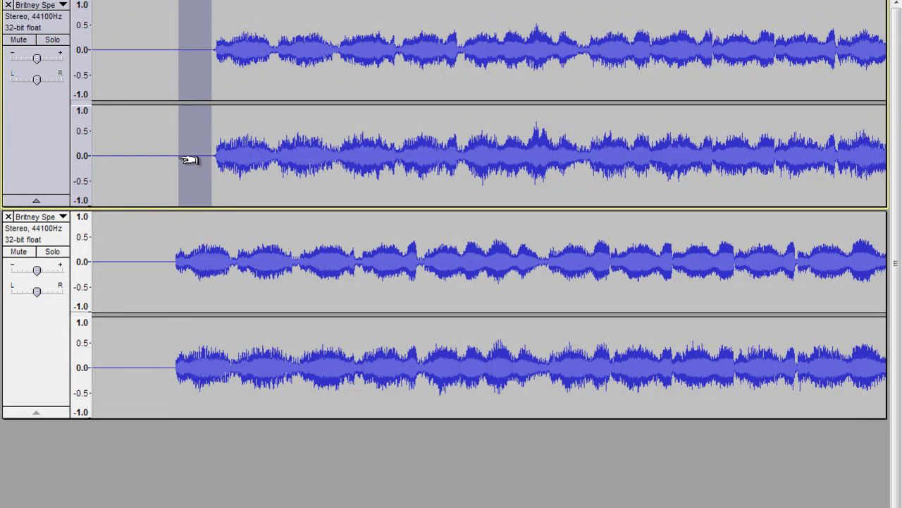
key("Delete")
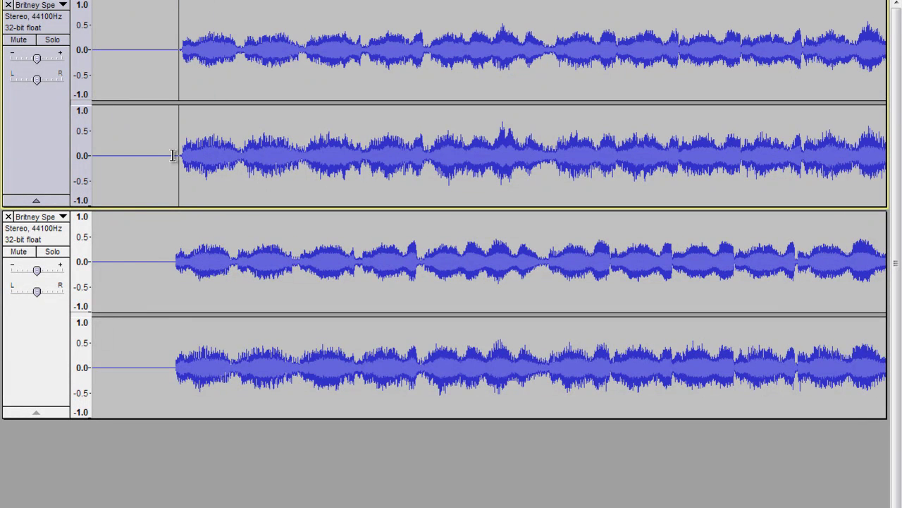
left_click_drag(173, 155, 170, 155)
key("Delete")
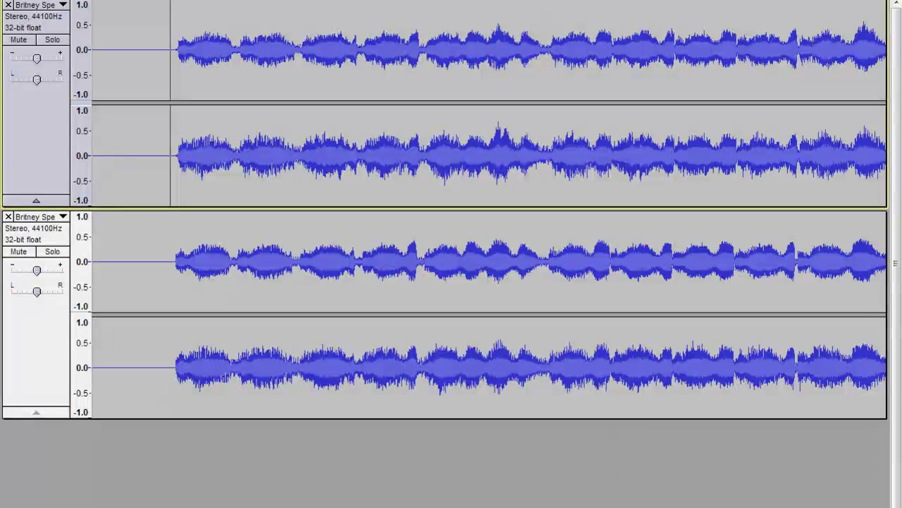
Zoom back out and play both tracks to check they start together.
key("ctrl+3")
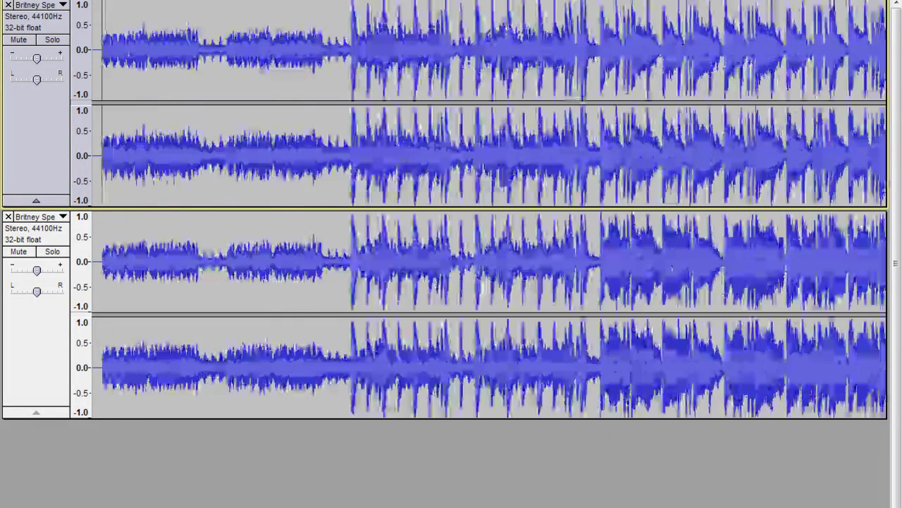
key("ctrl+3")
key("ctrl+3")
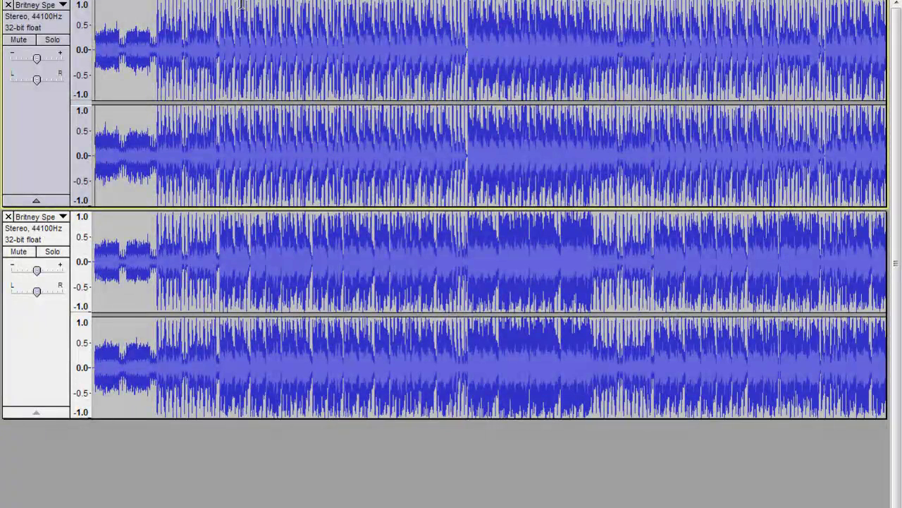
left_click(185, 4)
key("space")
Zoom in and delete a tiny slice of the top track to pull it earlier.
left_click(219, 265)
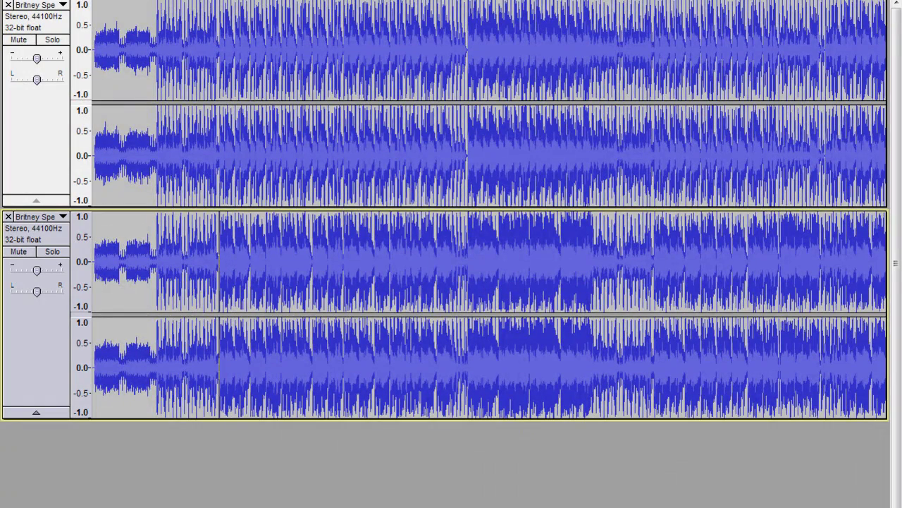
key("ctrl+1")
key("ctrl+1")
key("ctrl+1")
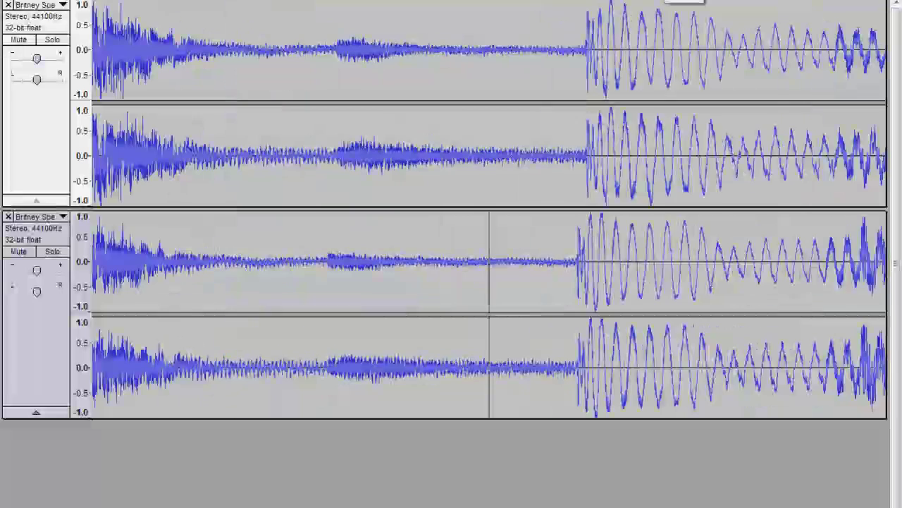
key("ctrl+1")
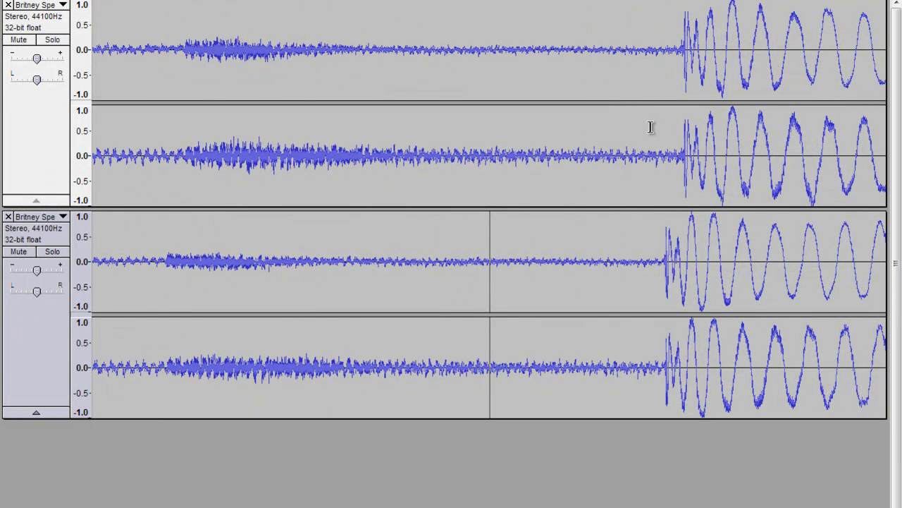
left_click_drag(645, 127, 640, 131)
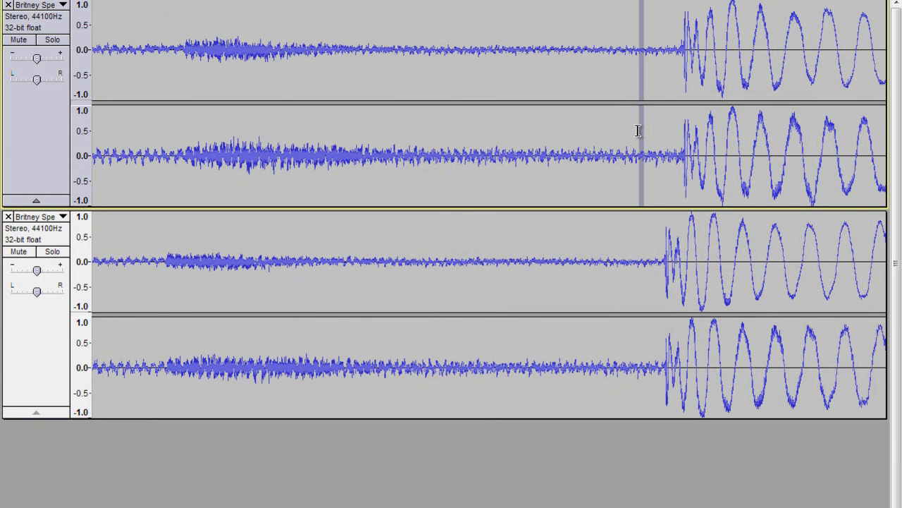
key("Delete")
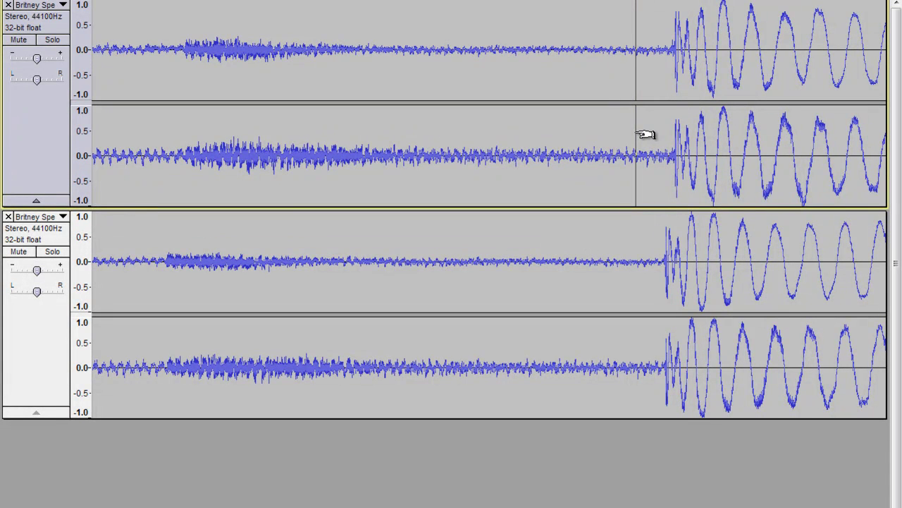
left_click_drag(645, 133, 640, 134)
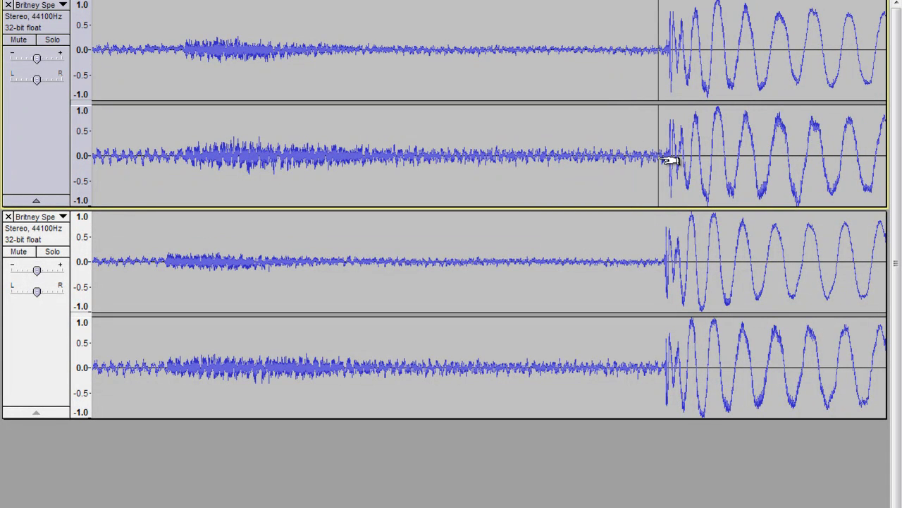
left_click(661, 228)
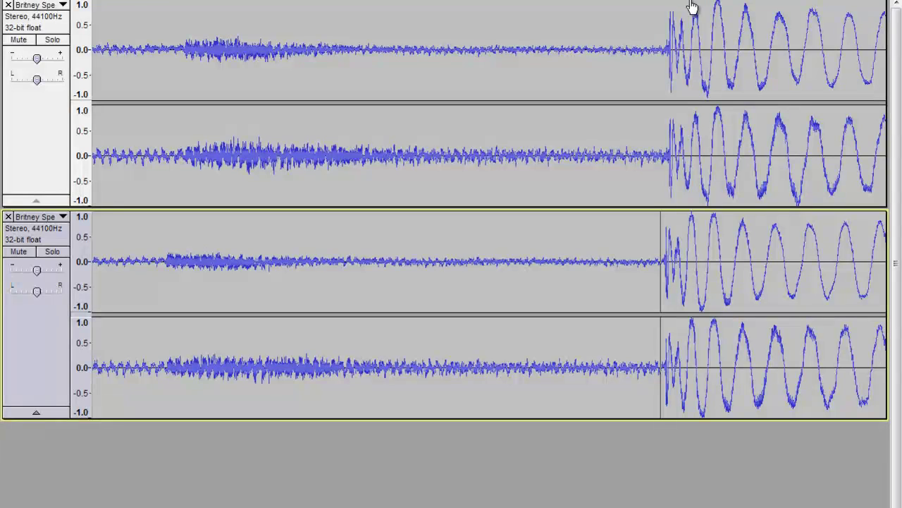
Zoom in closely and delete the upper track's extra lead-in.
scroll(670, 144, "up", 1, "ctrl")
scroll(670, 145, "up", 1, "ctrl")
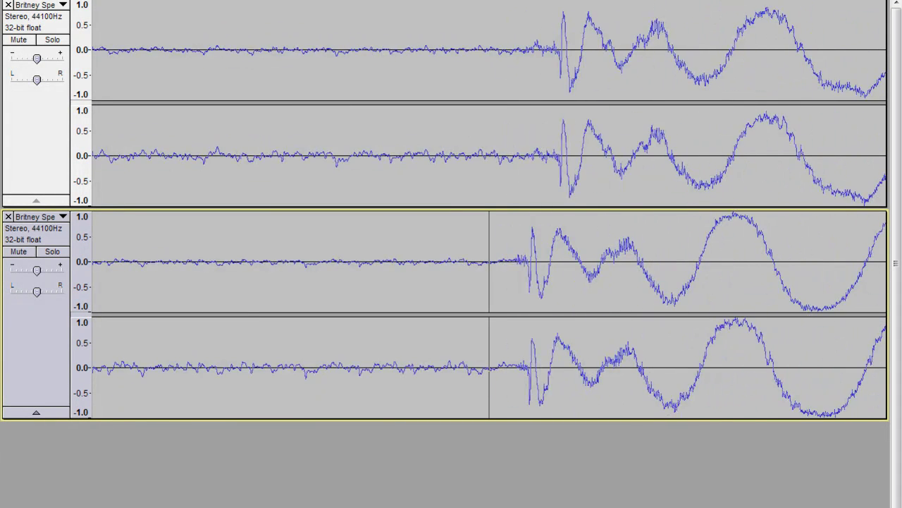
scroll(670, 144, "up", 1, "ctrl")
scroll(670, 144, "up", 1, "ctrl")
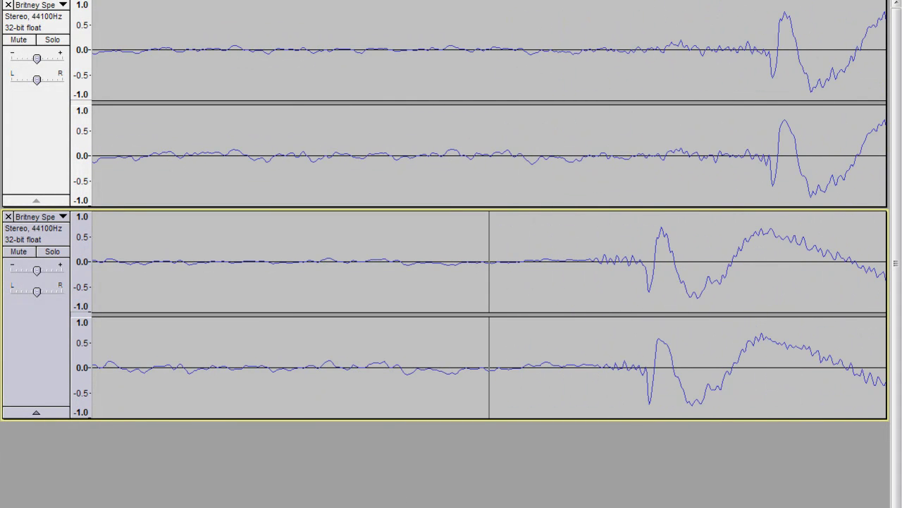
scroll(489, 210, "right", 1)
scroll(490, 210, "right", 2)
scroll(490, 209, "right", 2)
scroll(489, 209, "right", 4)
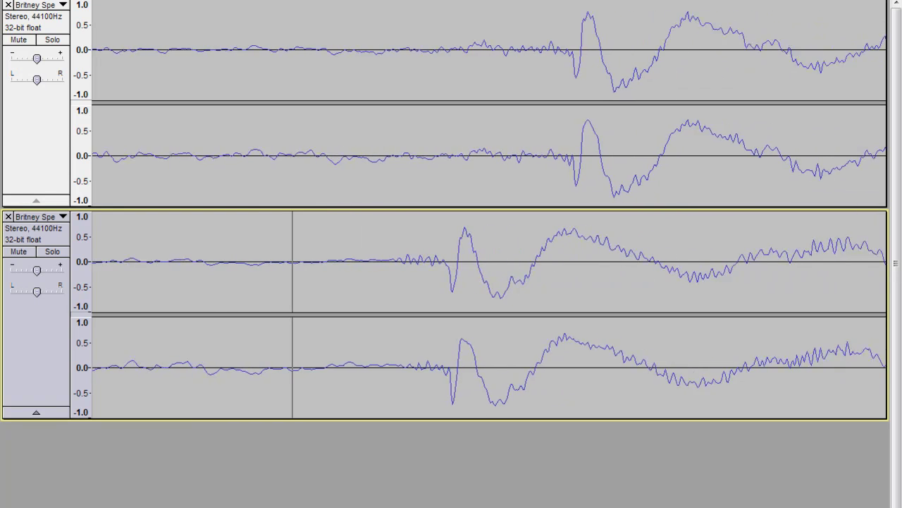
scroll(497, 259, "right", 2)
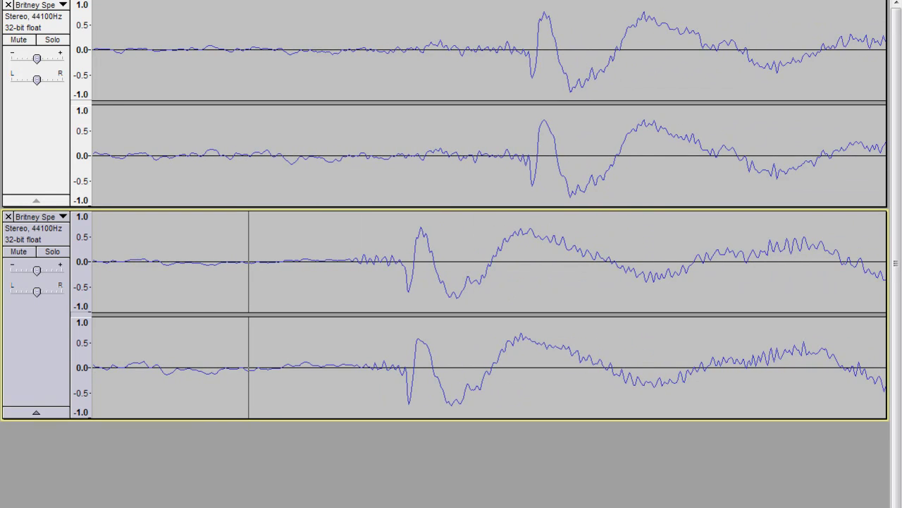
key("ctrl+1")
key("ctrl+1")
scroll(489, 315, "right", 1)
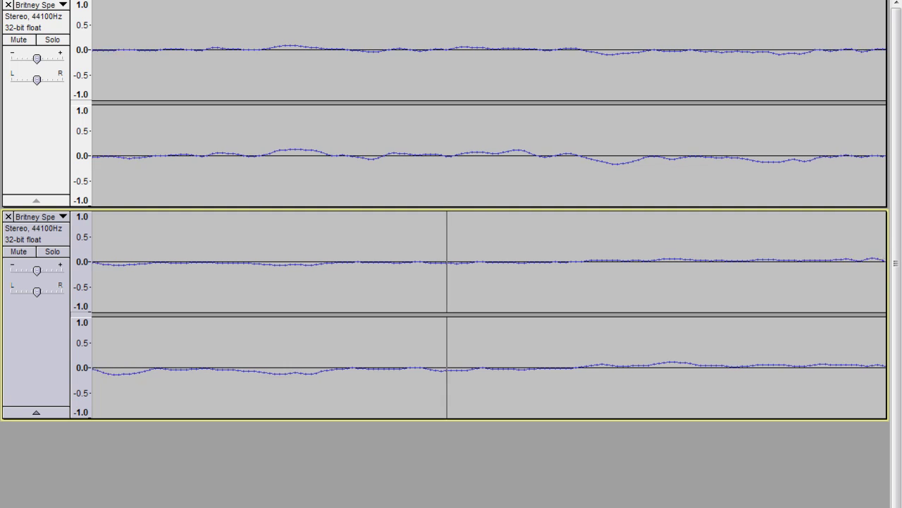
scroll(490, 315, "right", 1)
scroll(489, 315, "right", 2)
scroll(489, 315, "right", 5)
scroll(728, 290, "right", 8)
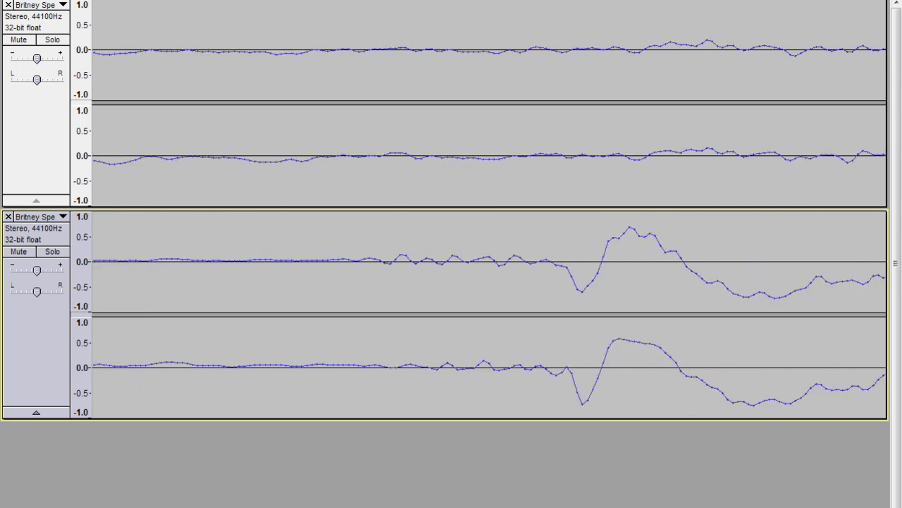
scroll(727, 290, "right", 8)
scroll(728, 289, "right", 8)
scroll(727, 289, "right", 1)
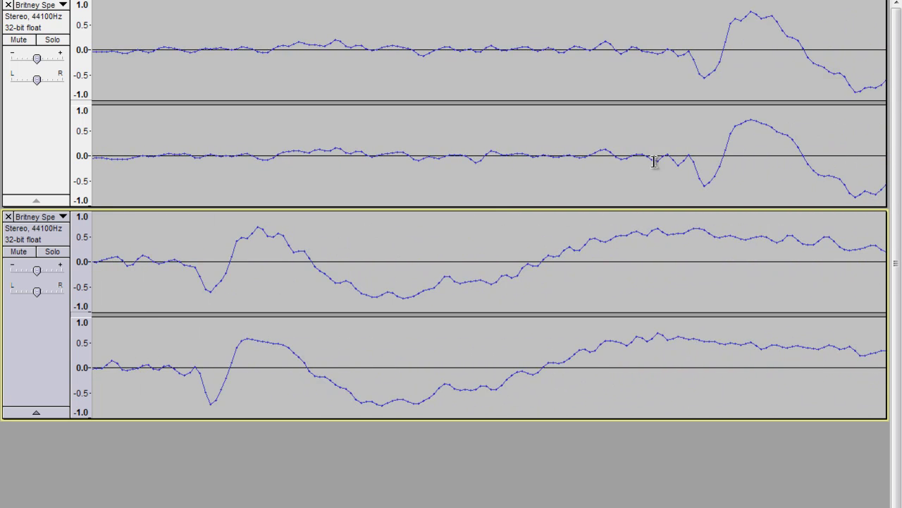
mouse_move(555, 137)
left_mouse_down()
mouse_move(139, 147)
mouse_move(125, 151)
mouse_move(130, 159)
mouse_move(164, 170)
mouse_move(121, 184)
left_mouse_up()
key("Delete")
key("Delete")
key("Delete")
key("Delete")
key("Delete")
key("Delete")
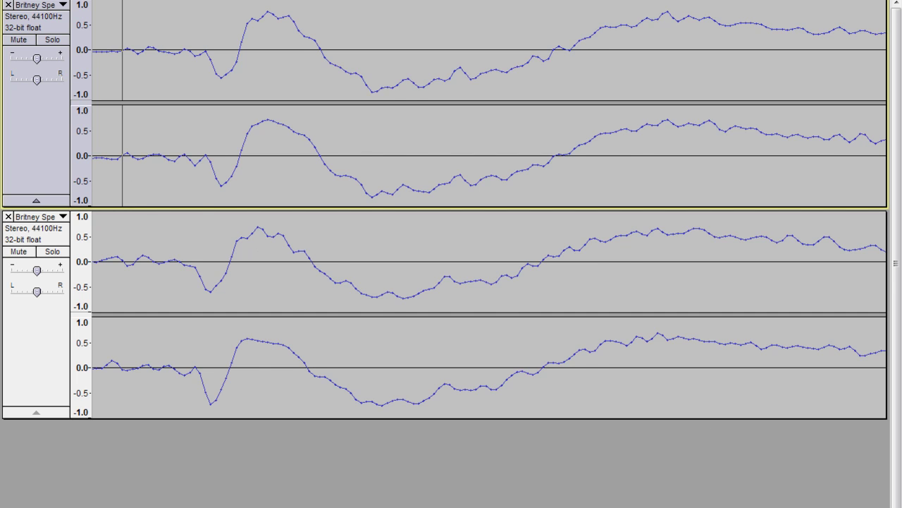
Delete a tiny sliver before the upper track's dip so it matches the lower track's dip.
scroll(256, 499, "left", 5)
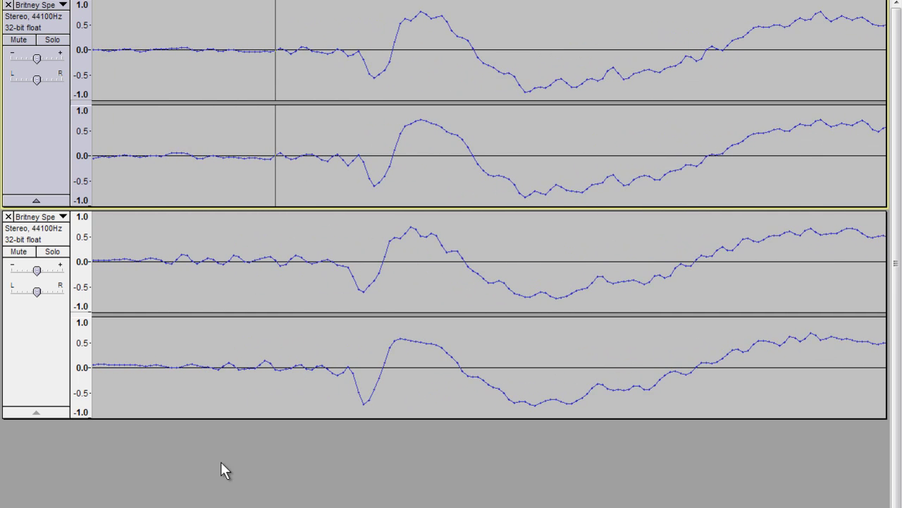
left_click(374, 198)
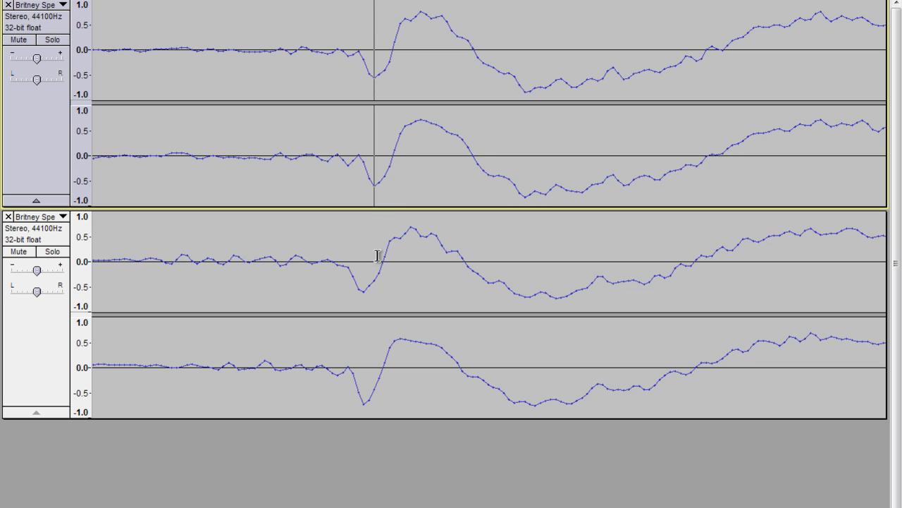
left_click_drag(290, 172, 285, 173)
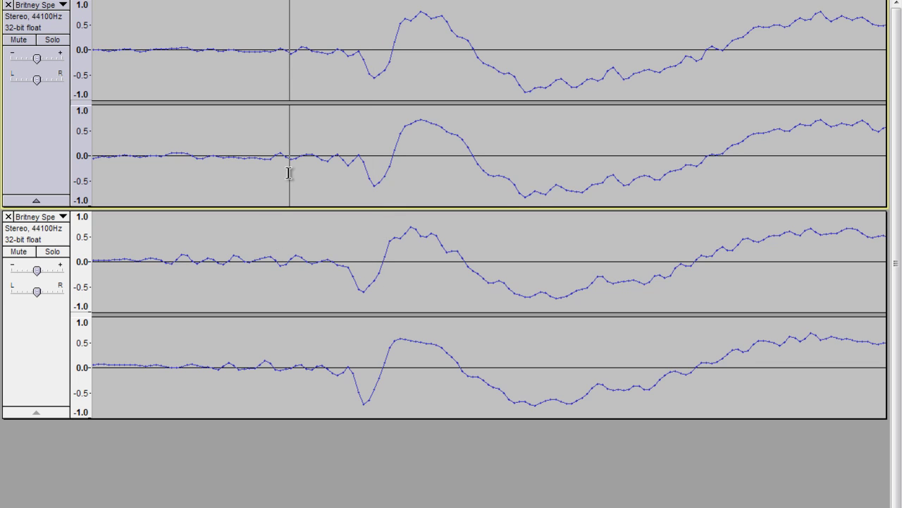
key("Delete")
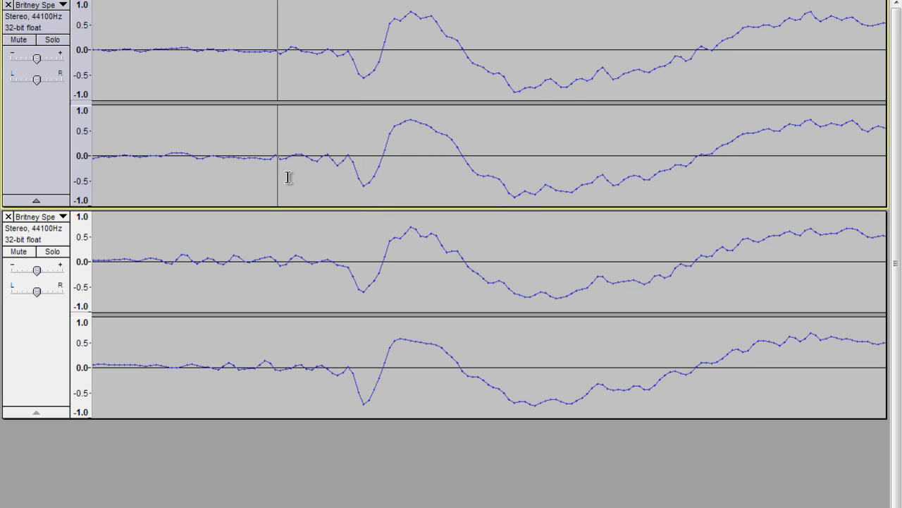
left_click(366, 281)
left_click(362, 286)
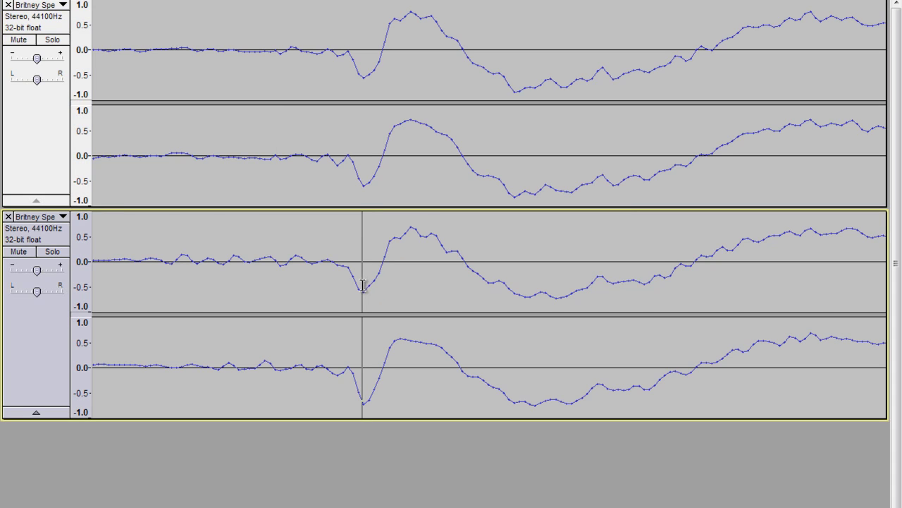
Select the whole upper track, apply Effect > Invert, then select all tracks.
left_click(362, 193)
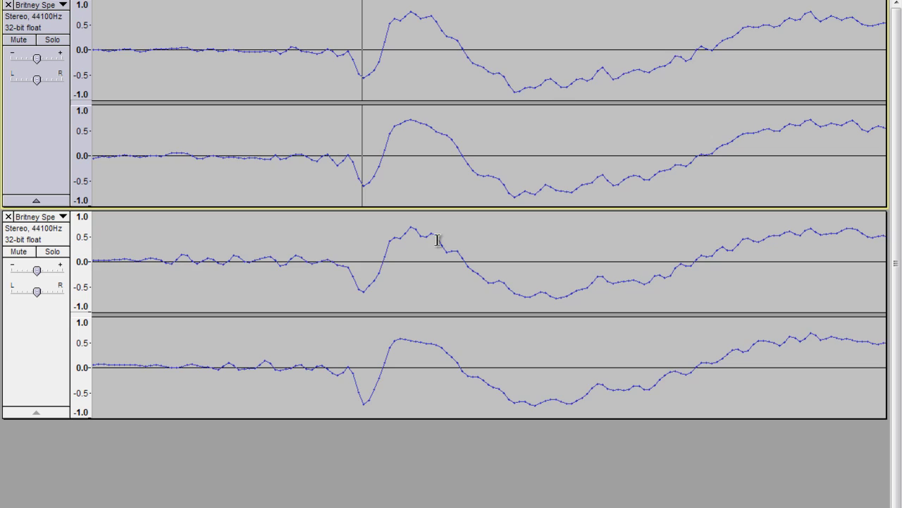
key("ctrl+3")
key("ctrl+3")
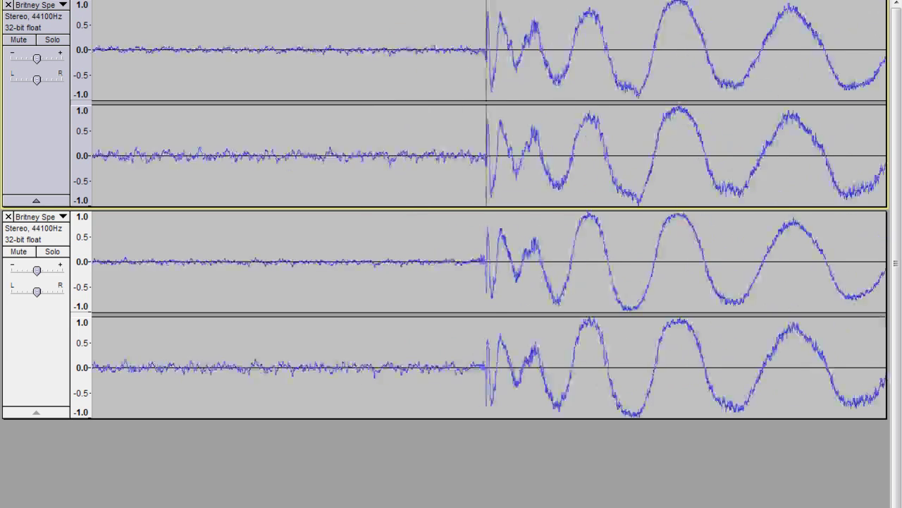
key("ctrl+3")
key("ctrl+3")
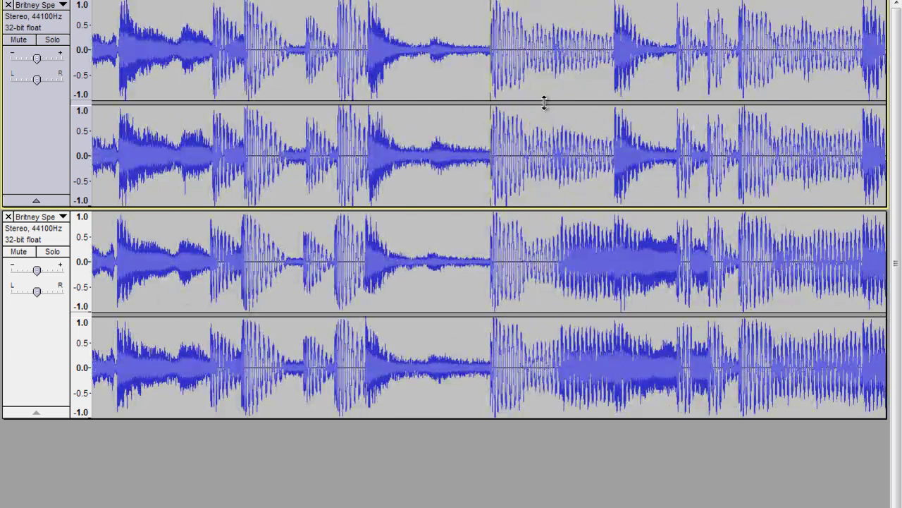
double_click(557, 73)
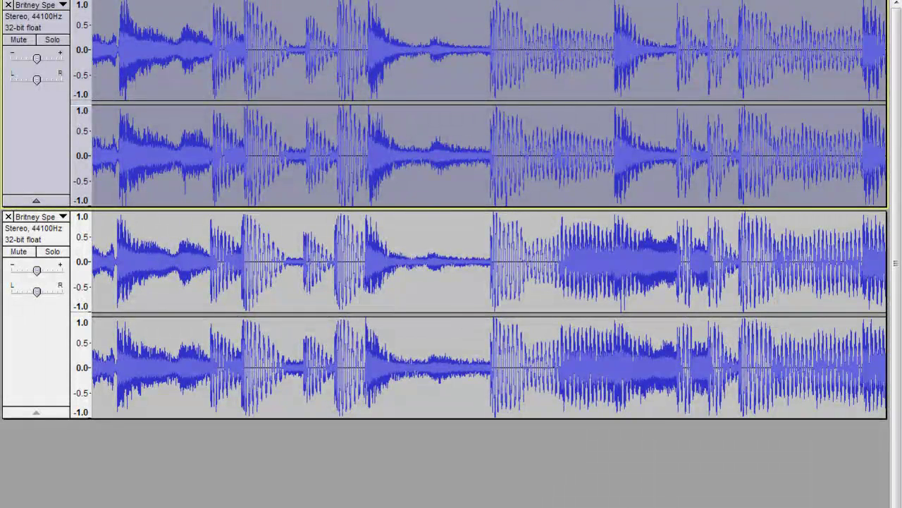
left_click(261, 151)
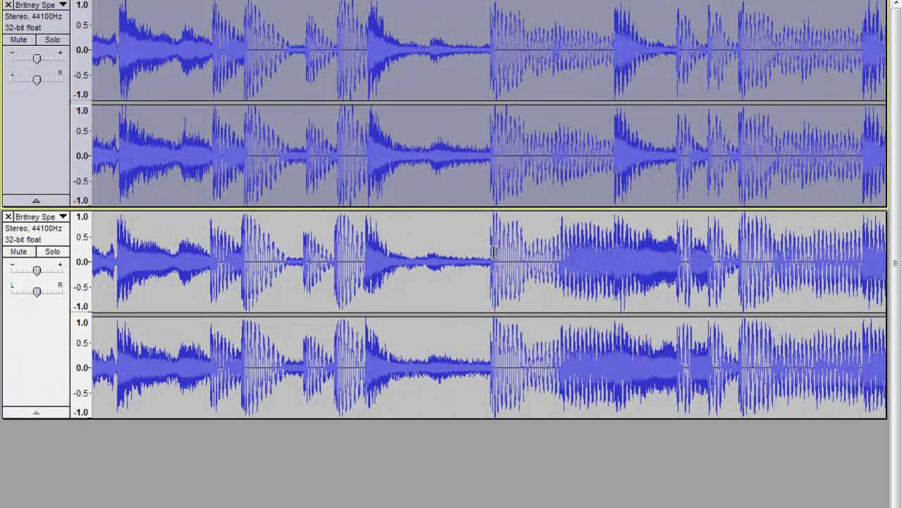
key("ctrl+shift+a")
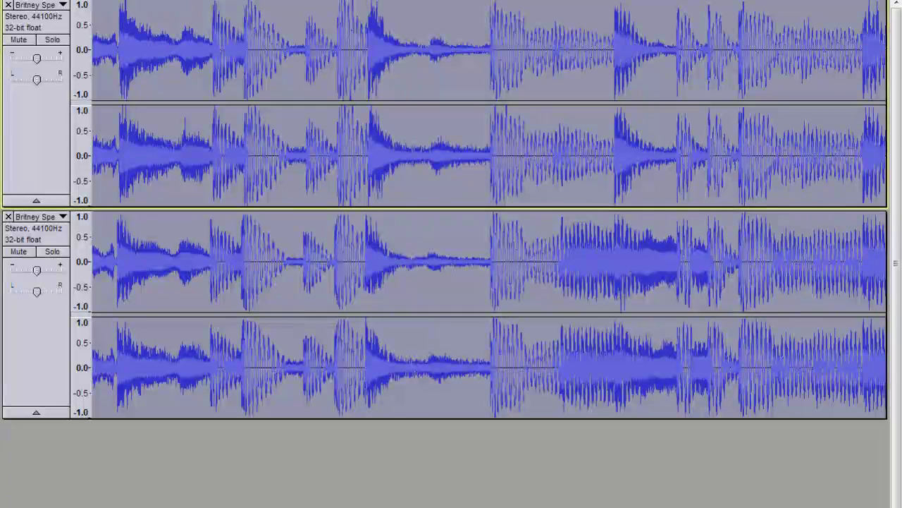
left_click(134, 1)
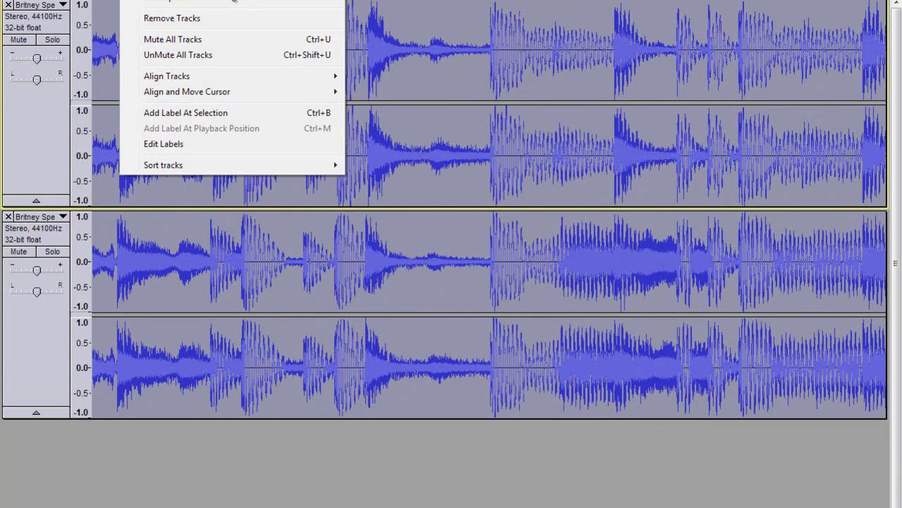
Mix and Render the inverted and original songs into a single stereo 'Mix' track.
key("Escape")
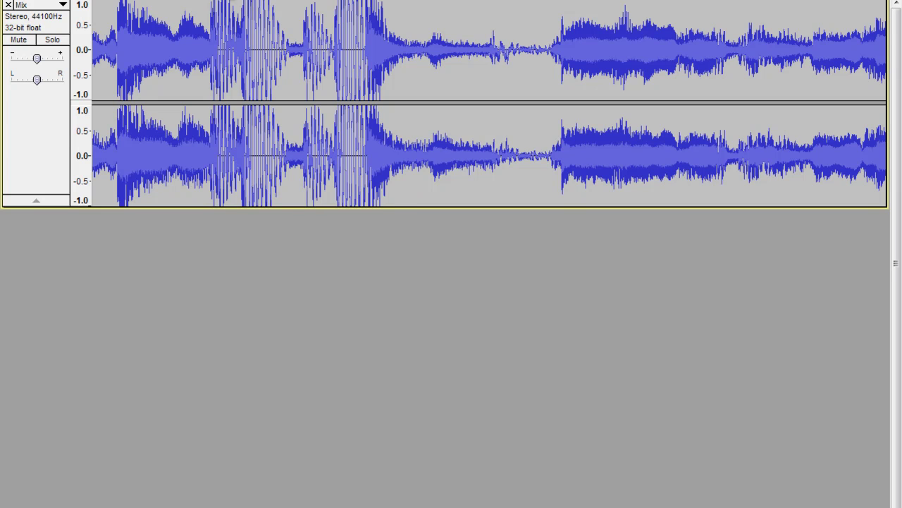
left_click(542, 67)
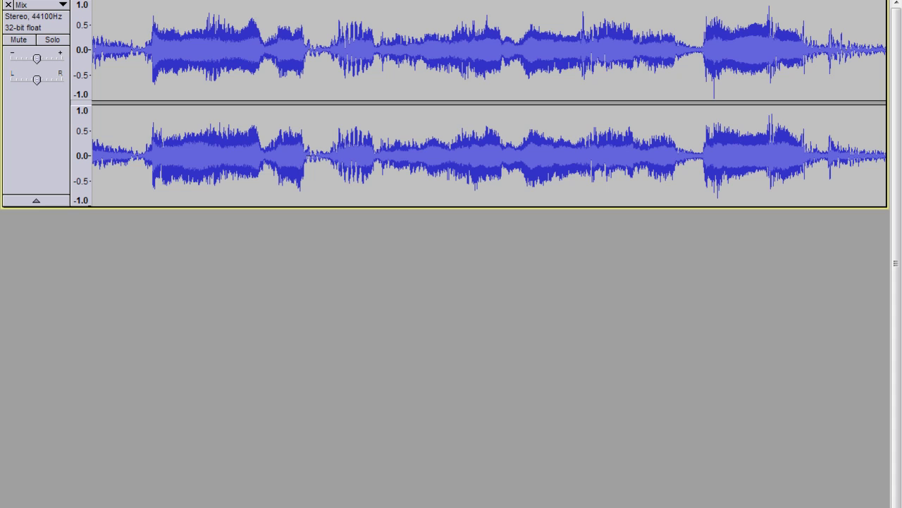
left_click(305, 81)
left_click(313, 93)
left_click(308, 96)
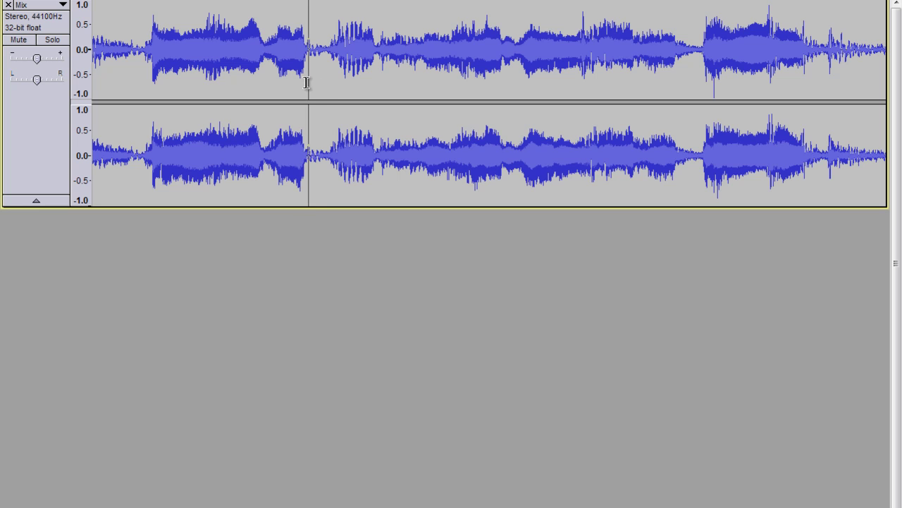
left_click(305, 81)
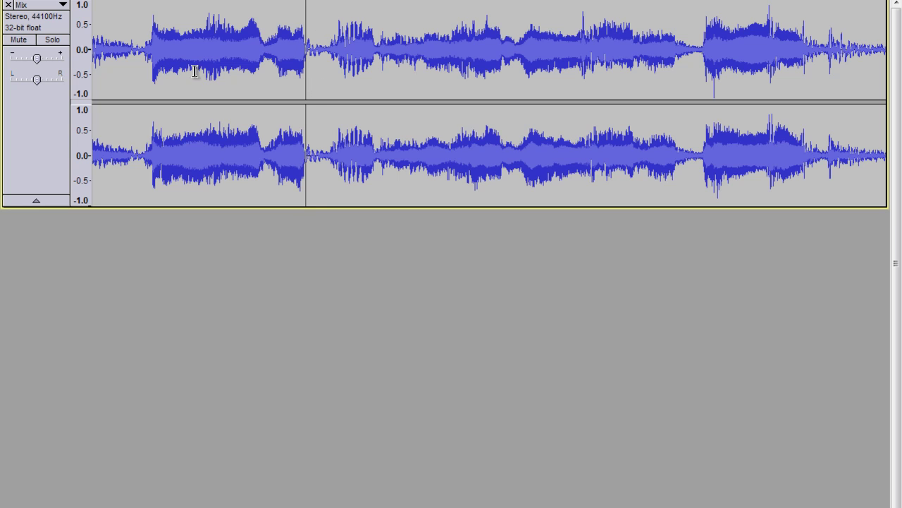
left_click(322, 69)
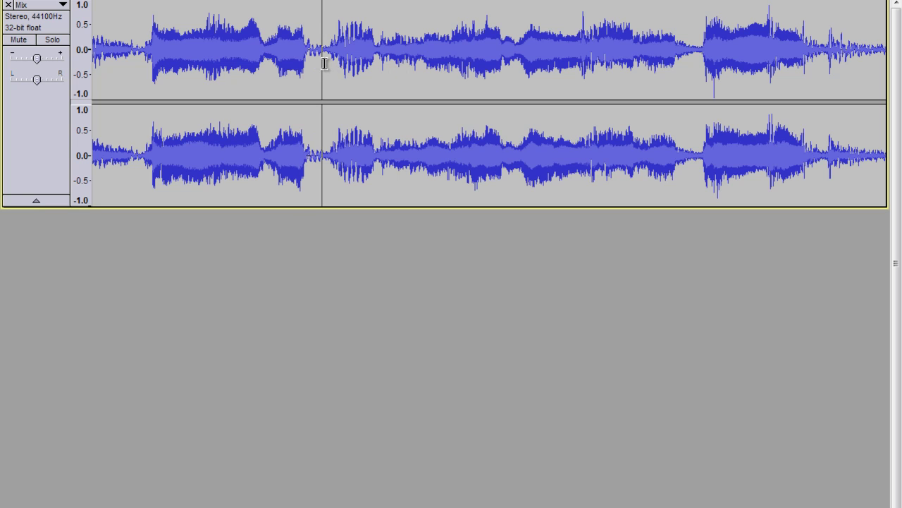
mouse_move(322, 62)
left_mouse_down()
mouse_move(305, 65)
mouse_move(323, 65)
left_mouse_up()
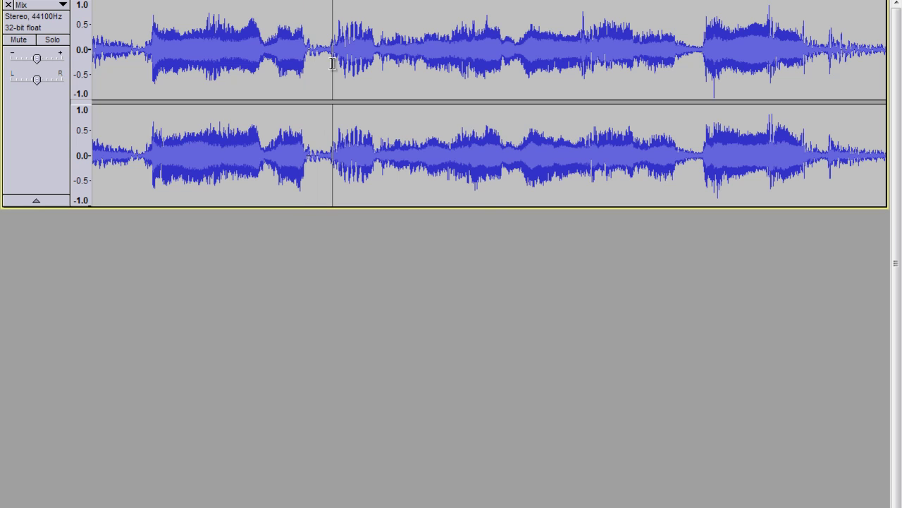